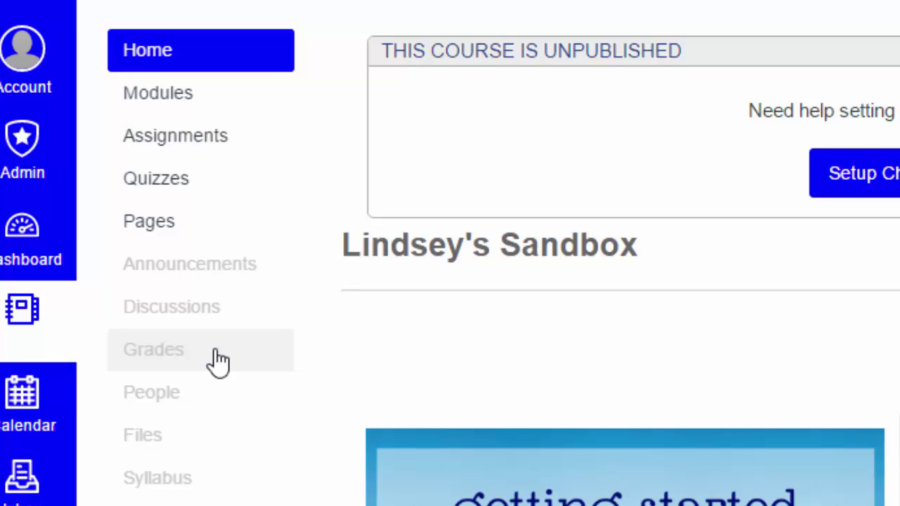
Step: Open the Sample Quiz from the course's quizzes and view its Moderate Quiz page
left_click(167, 186)
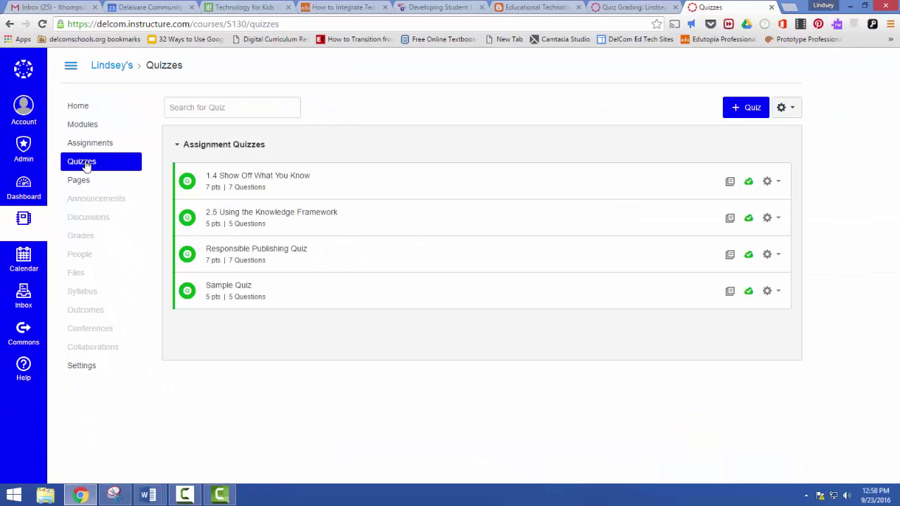
left_click(238, 292)
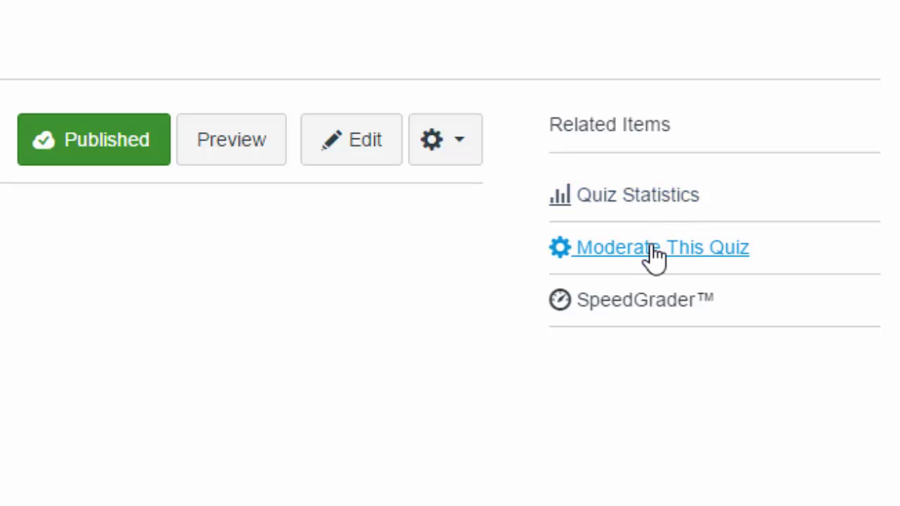
left_click(653, 250)
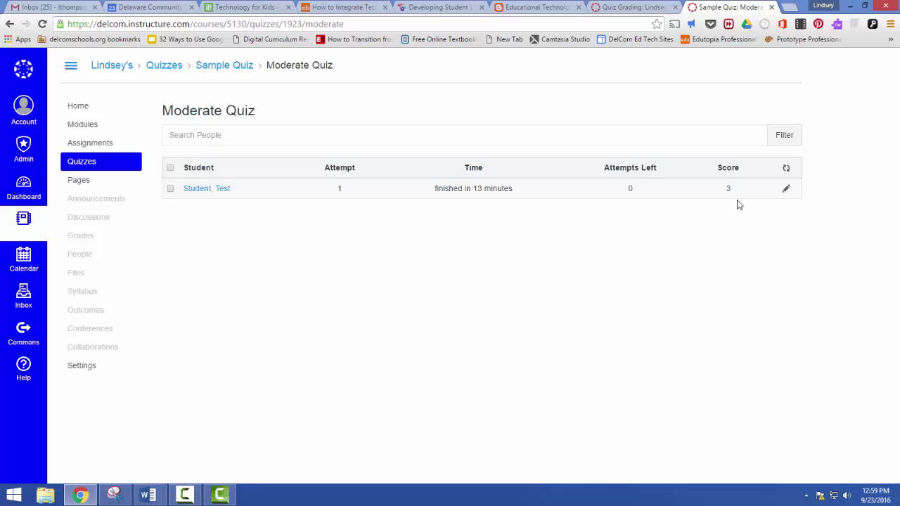
Step: Return to the Sample Quiz, open its submission in SpeedGrader and check the student list
left_click(243, 67)
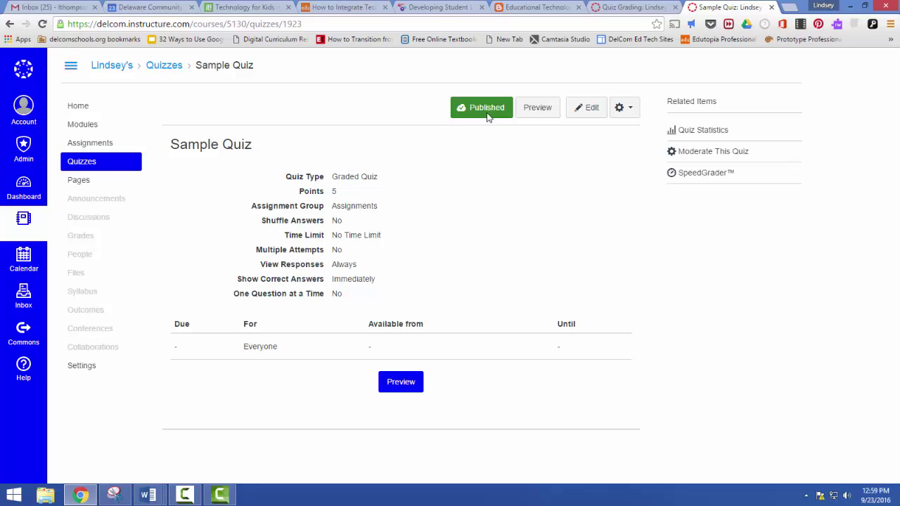
left_click(709, 175)
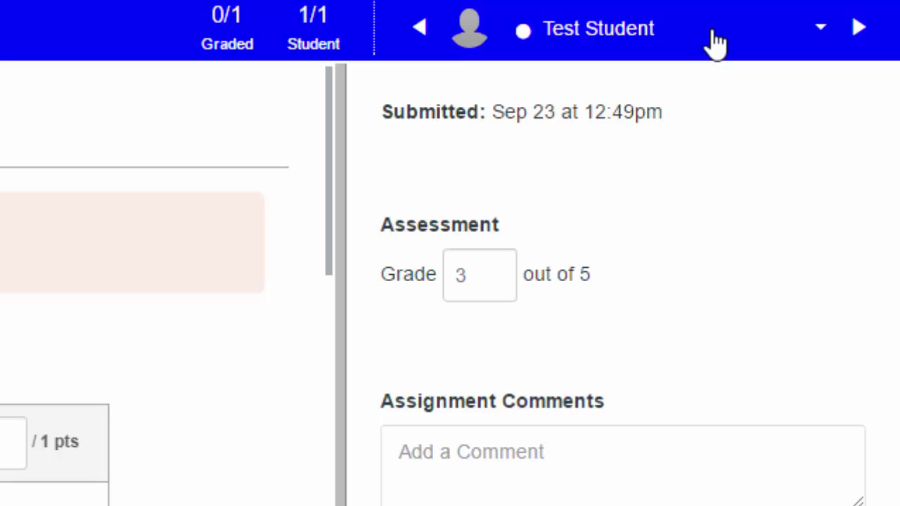
left_click(819, 34)
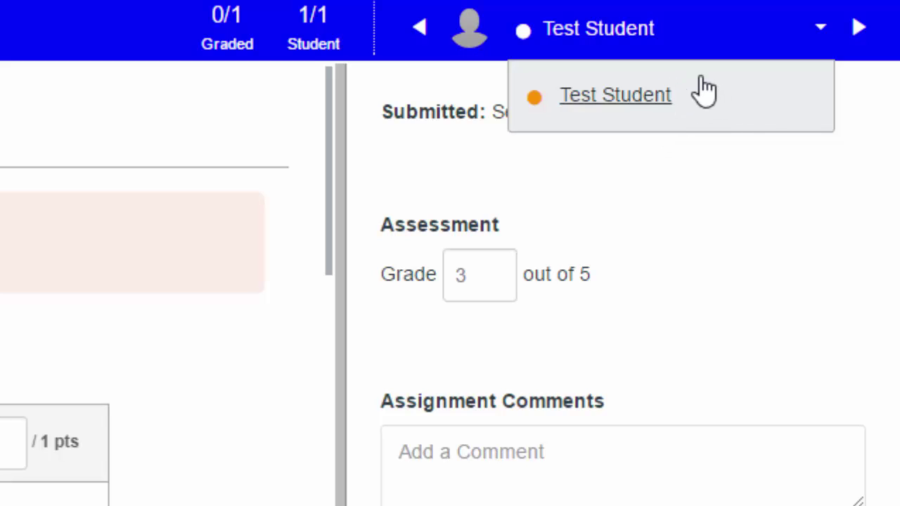
left_click(425, 95)
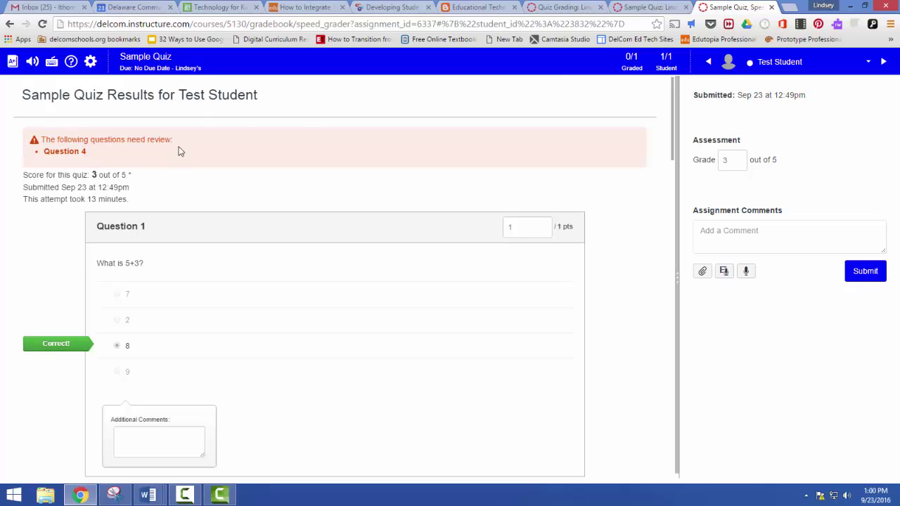
Step: Award 1 point for Question 4, which needs review, and update the submission's scores
left_click(73, 156)
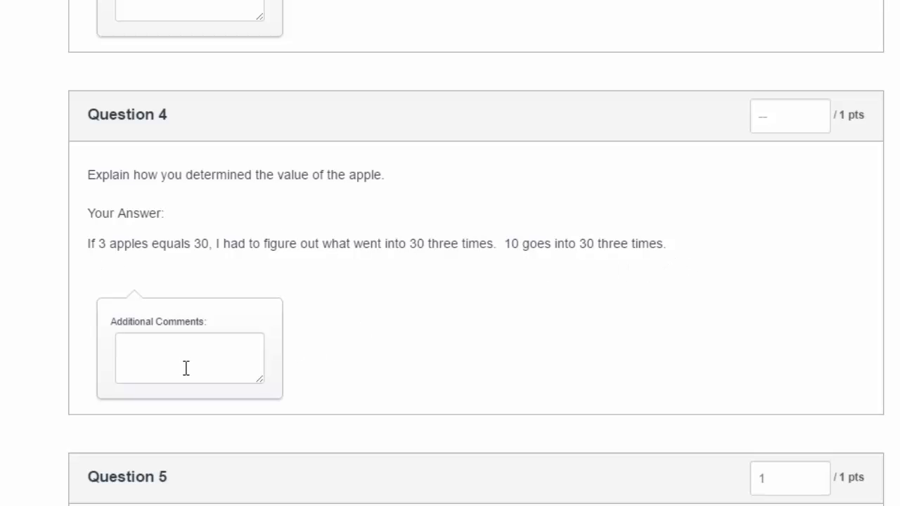
left_click(777, 127)
left_click(774, 126)
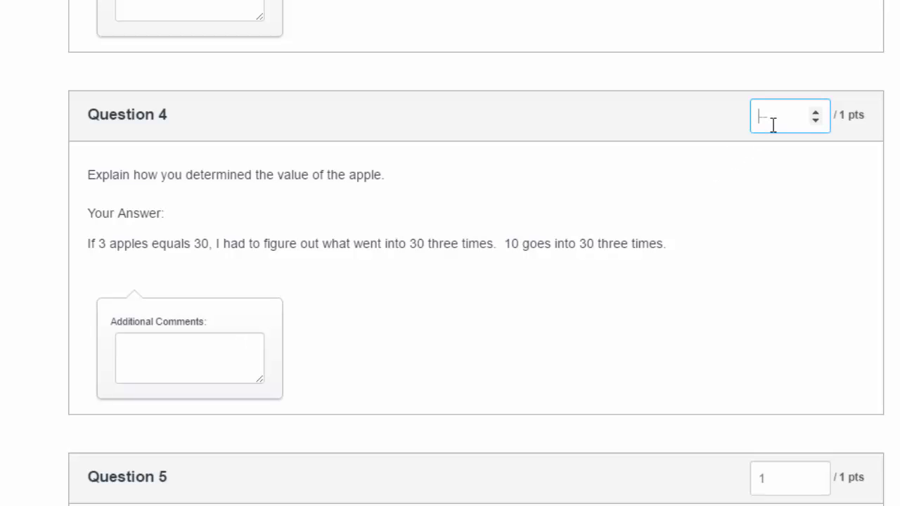
type("1")
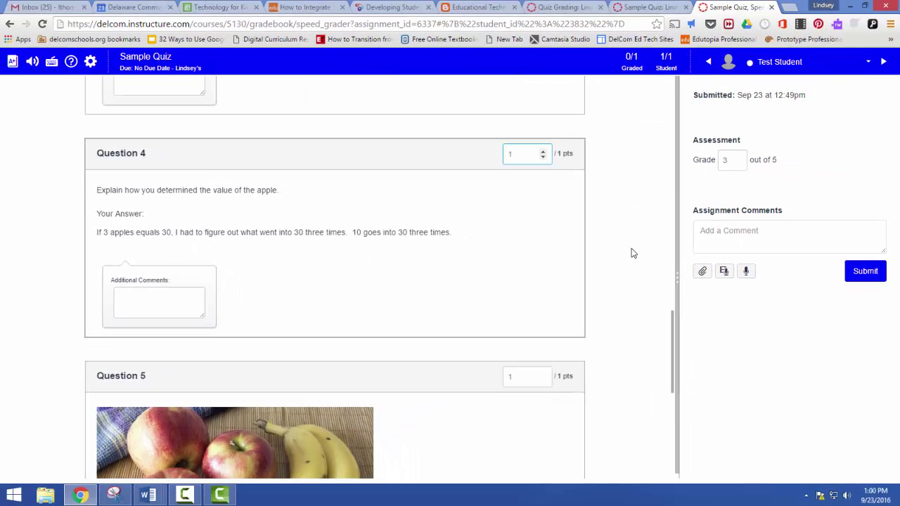
scroll(631, 253, "down", 6)
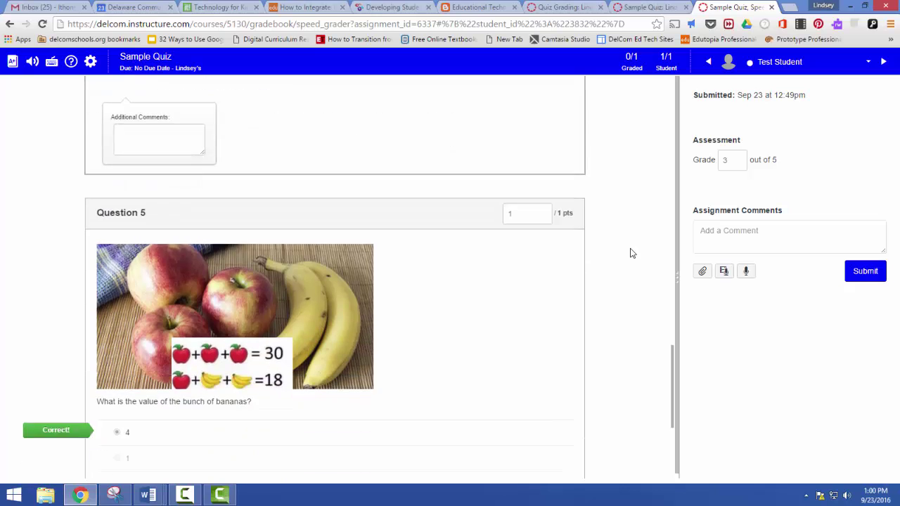
left_click(601, 443)
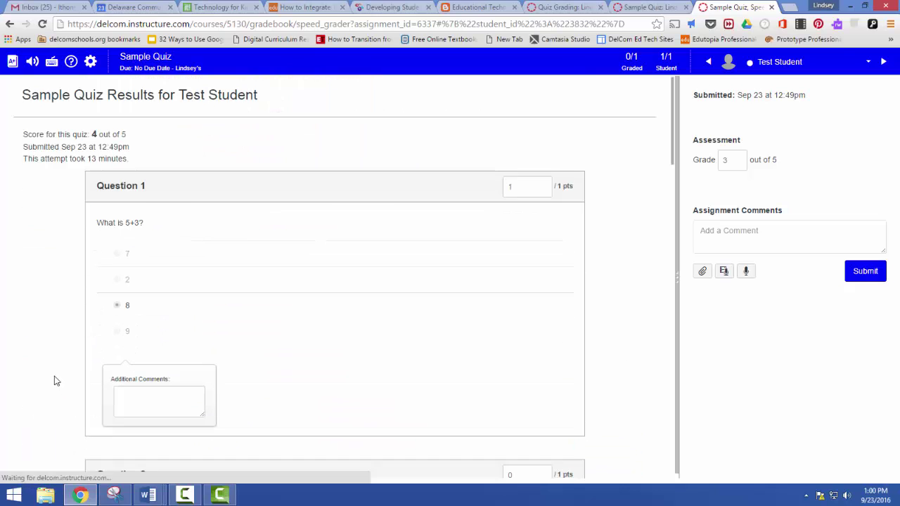
Step: Try out positive and negative fudge points on the submission, ending at -2
scroll(54, 379, "down", 15)
scroll(55, 380, "down", 2)
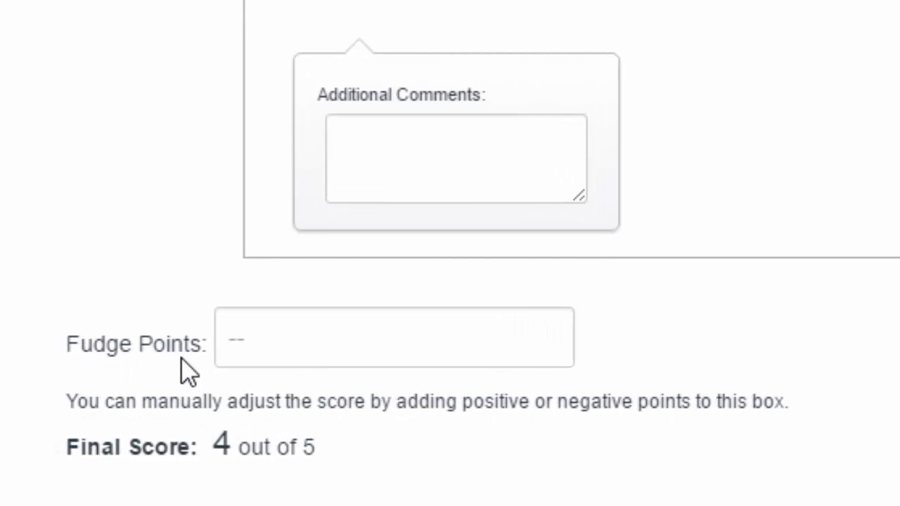
left_click(547, 331)
left_click(548, 331)
left_click(548, 331)
left_click(547, 345)
left_click(548, 345)
left_click(547, 345)
left_click(547, 345)
left_click(547, 345)
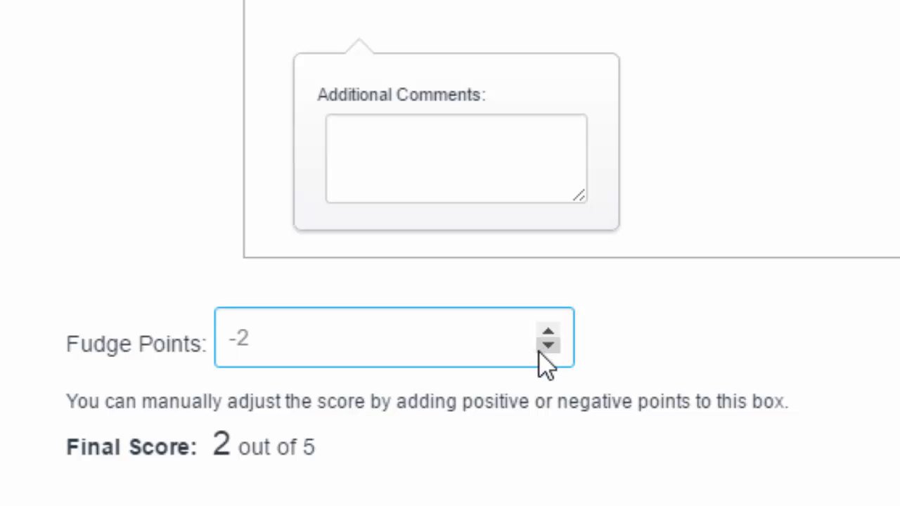
Step: Set the fudge points to 0 and update the submission's scores
left_click(547, 331)
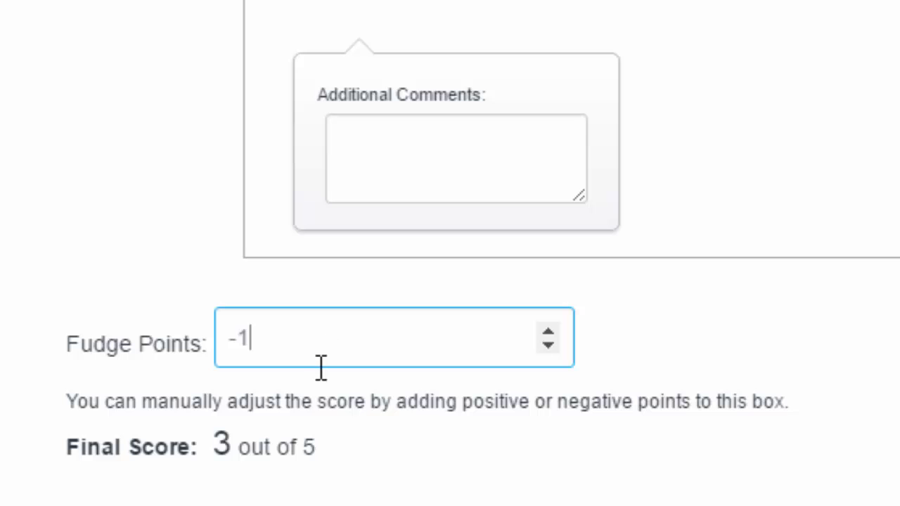
left_click(547, 331)
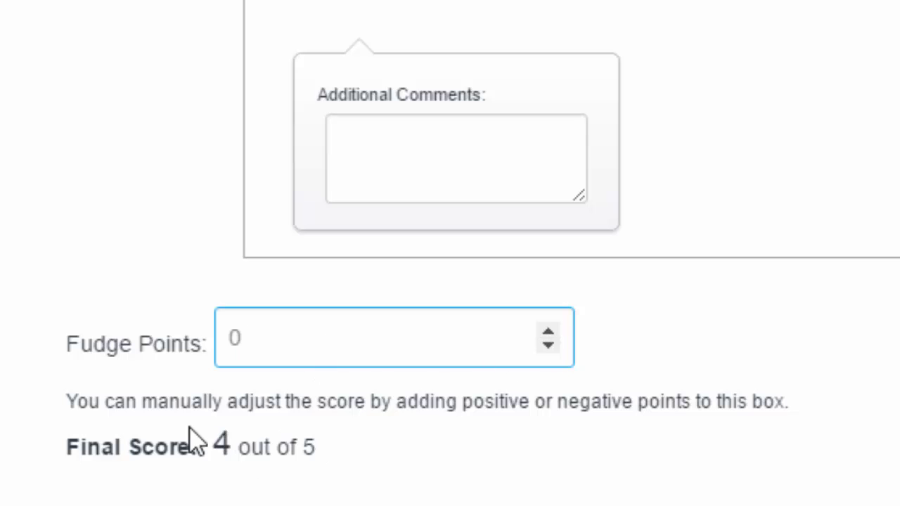
left_click(594, 444)
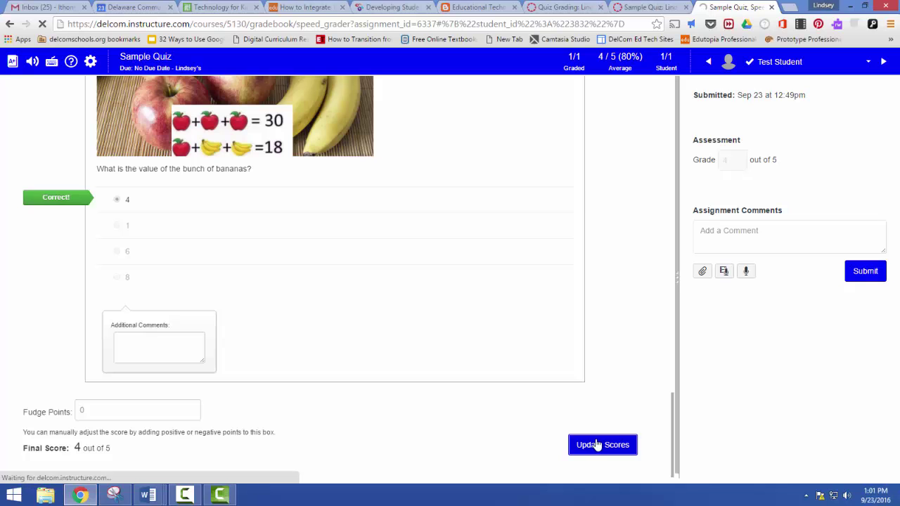
Step: Look at the Speech to Text option for assignment comments and close it without recording
scroll(663, 305, "down", 10)
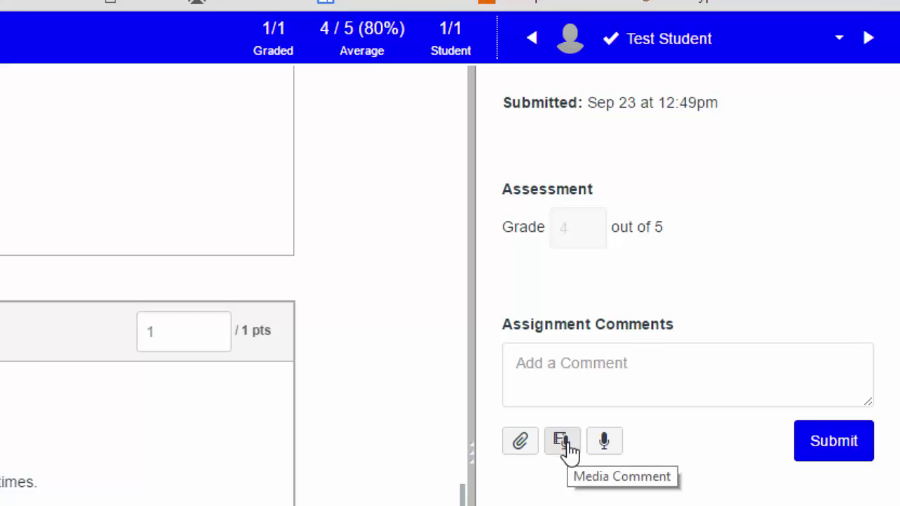
left_click(604, 441)
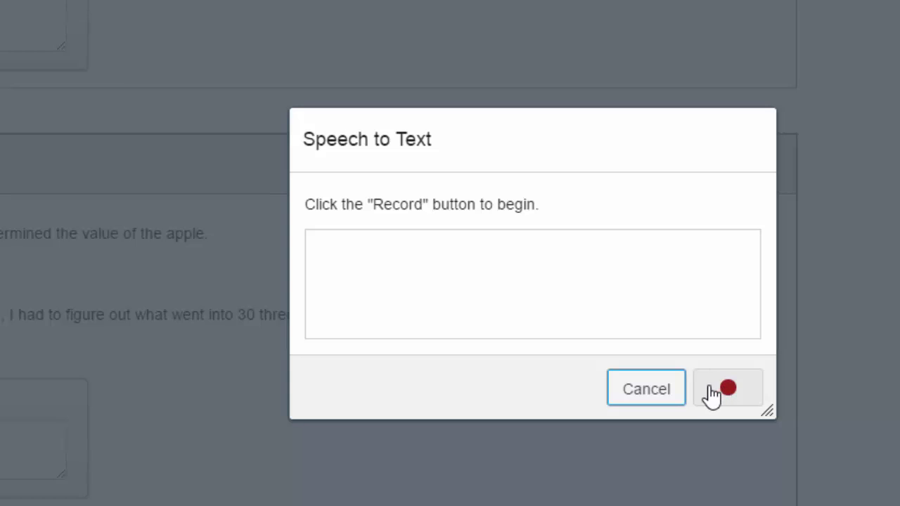
left_click(648, 393)
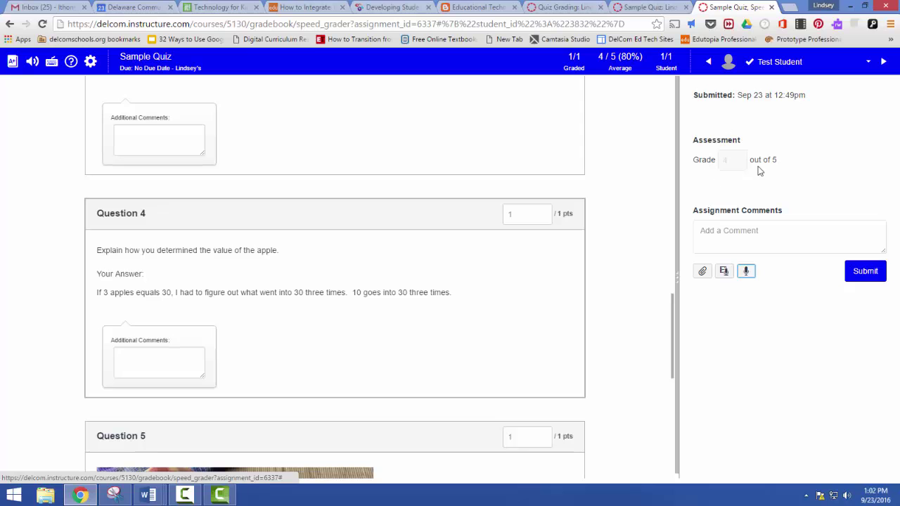
left_click_drag(672, 313, 648, 458)
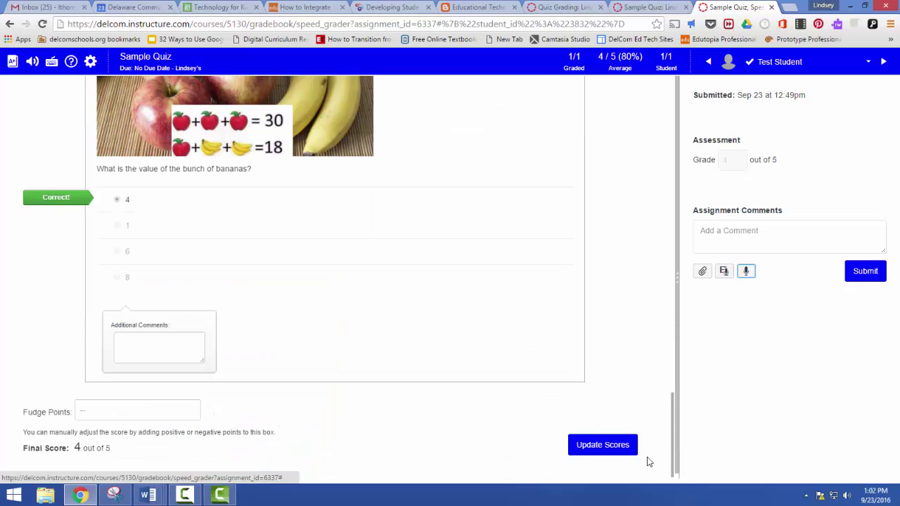